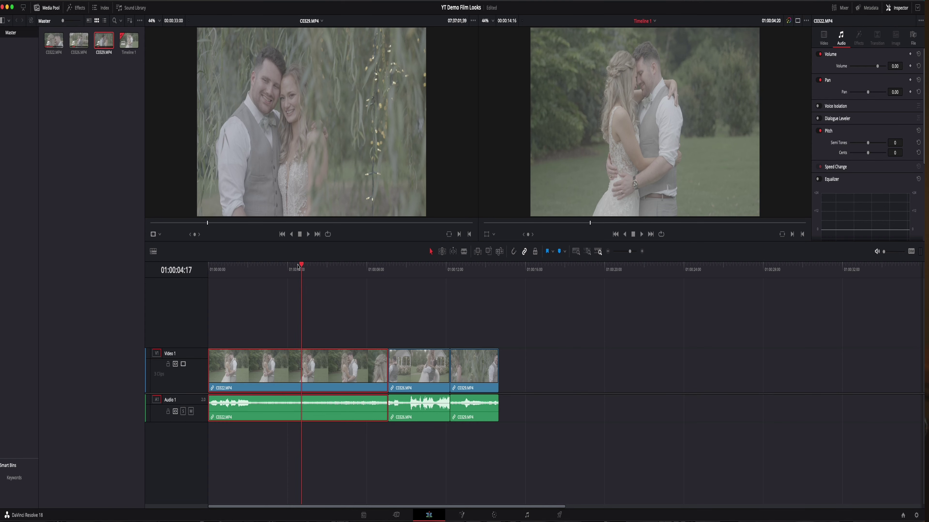
# Step: Drag the playhead back to 01:00:00:00 at the start of Timeline 1
pyautogui.moveTo(298, 267); pyautogui.dragTo(204, 278)
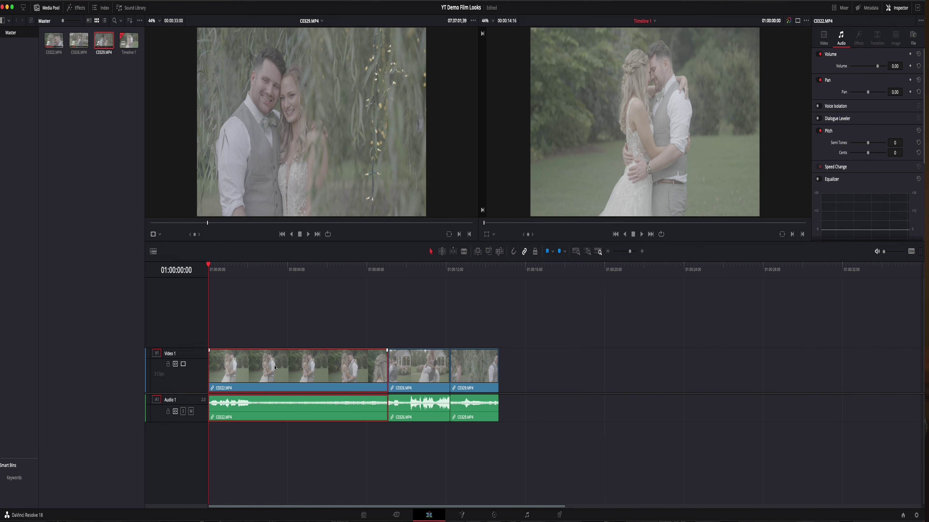
# Step: Switch to the Color page and show the LUTs library with the Film Looks folder
pyautogui.click(494, 515)
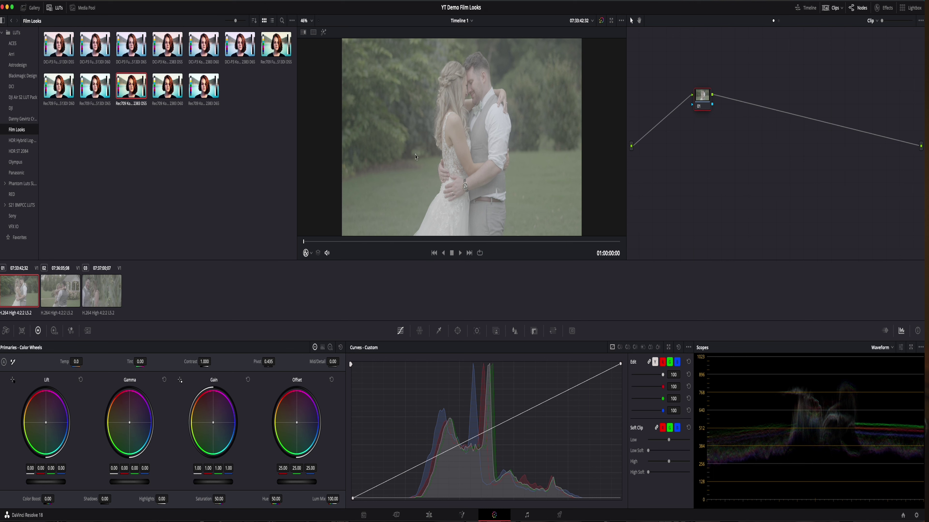
pyautogui.click(32, 10)
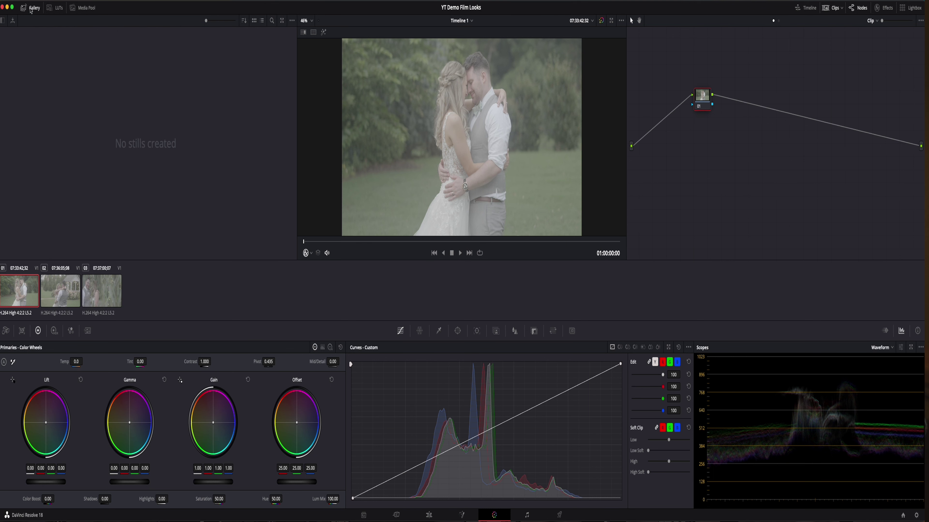
pyautogui.click(52, 9)
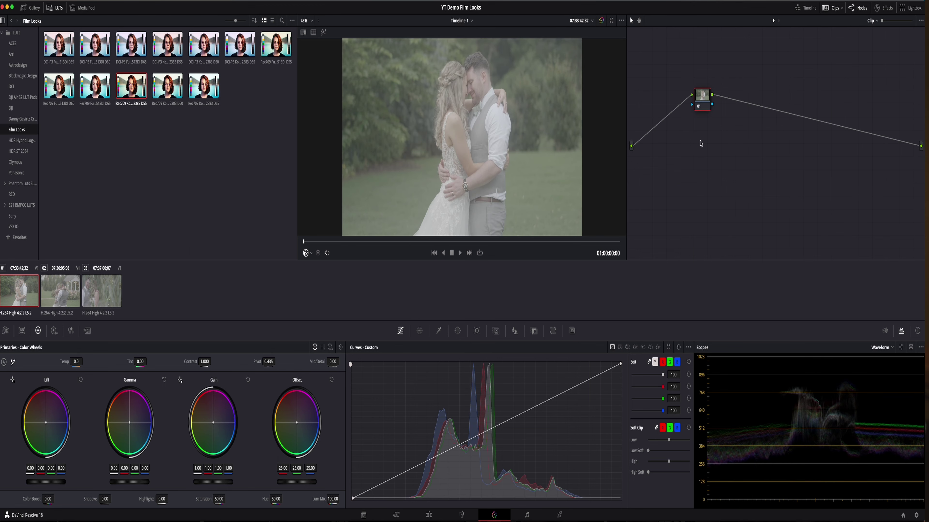
# Step: Add serial nodes 02, 03 and 04 after node 01
pyautogui.rightClick(702, 103)
pyautogui.moveTo(720, 147)
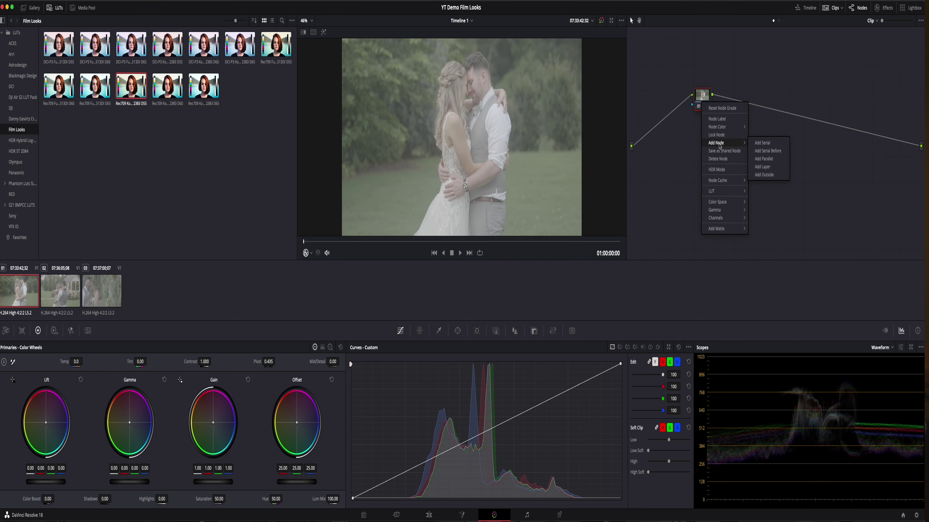
pyautogui.click(757, 146)
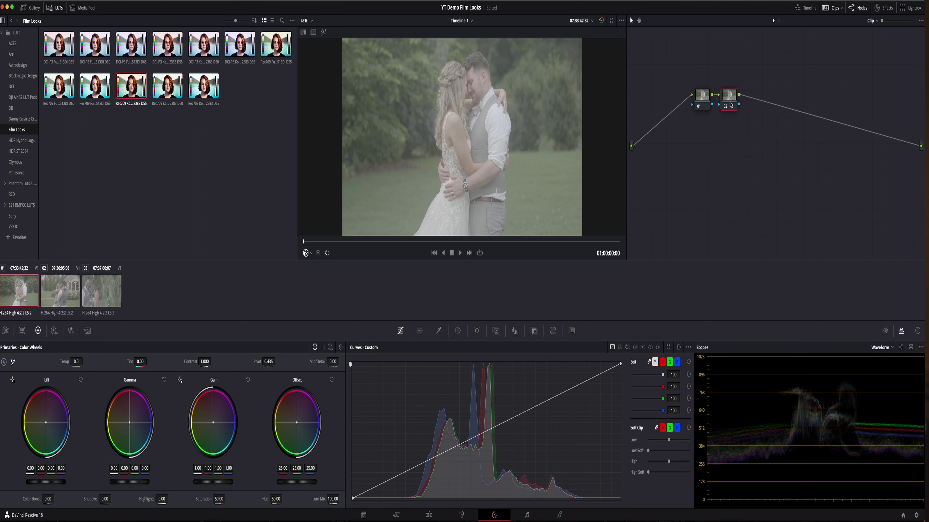
pyautogui.rightClick(731, 105)
pyautogui.click(786, 142)
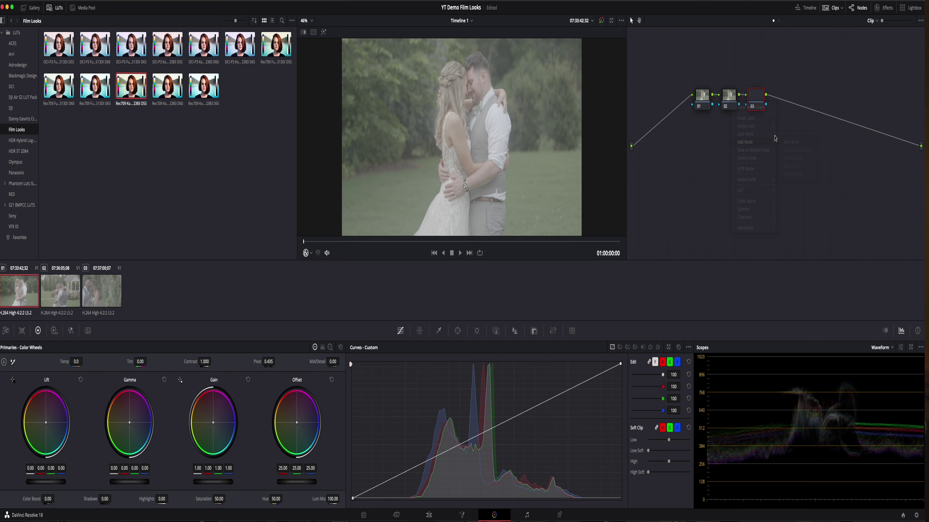
pyautogui.rightClick(756, 99)
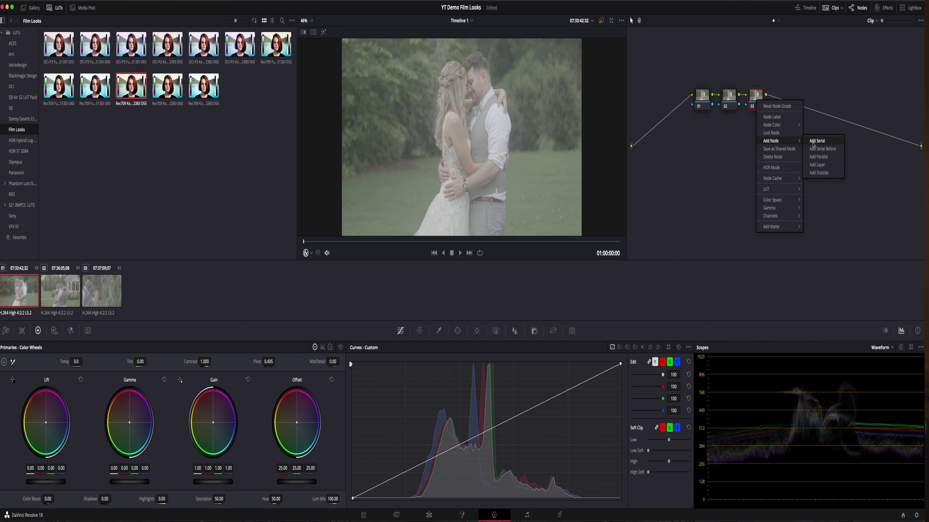
pyautogui.click(813, 144)
# Step: Add serial nodes 05 and 06, then start labelling node 01
pyautogui.rightClick(782, 101)
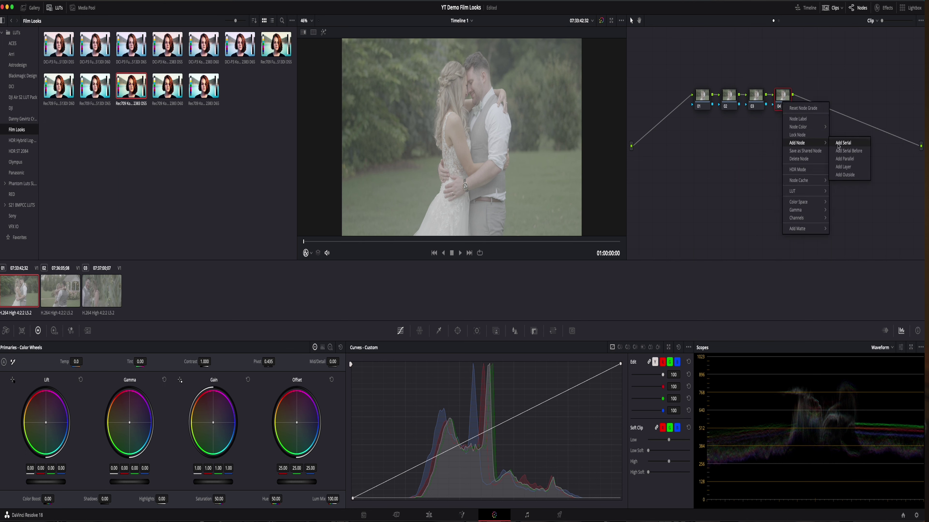
pyautogui.click(838, 143)
pyautogui.rightClick(809, 98)
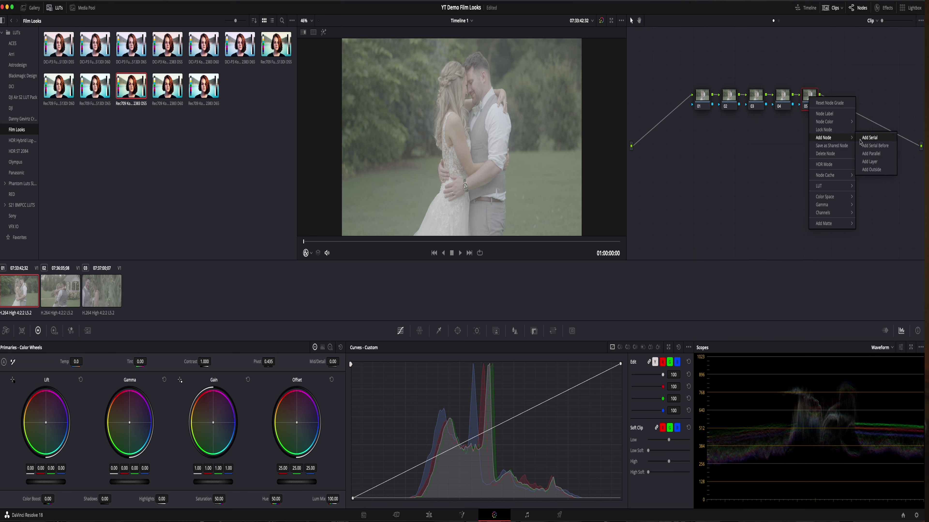
pyautogui.click(860, 142)
pyautogui.rightClick(704, 104)
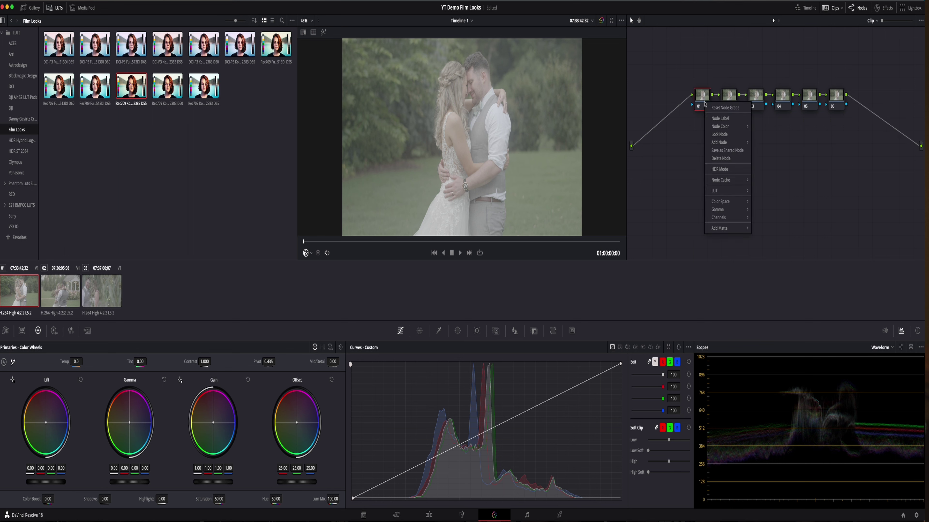
pyautogui.click(718, 119)
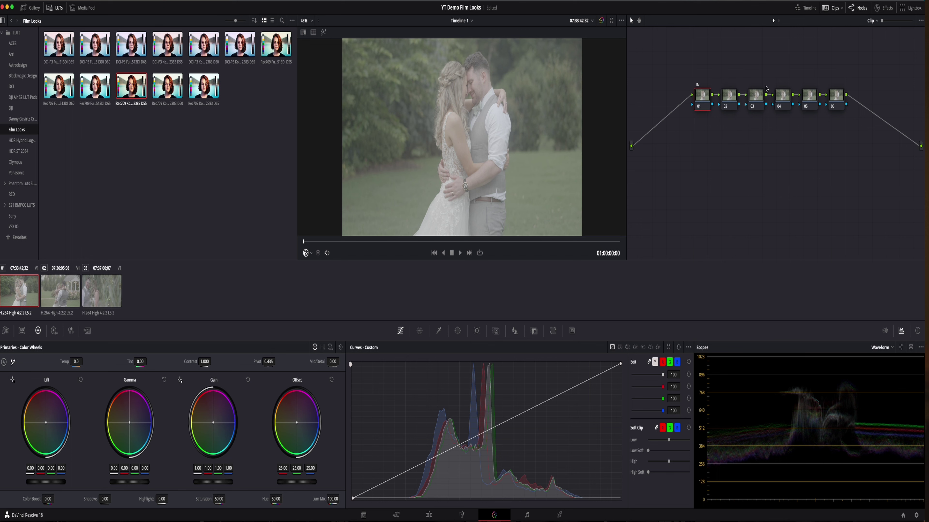
# Step: Apply a Color Space Transform to node 01 with input Sony S-Gamut3.Cine / S-Log3
pyautogui.click(889, 9)
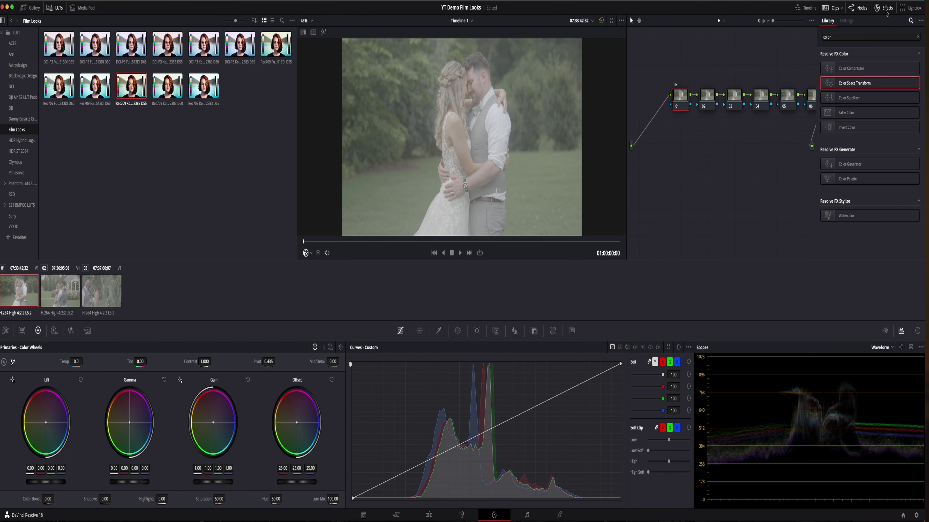
pyautogui.click(850, 37)
pyautogui.moveTo(862, 86); pyautogui.dragTo(679, 102)
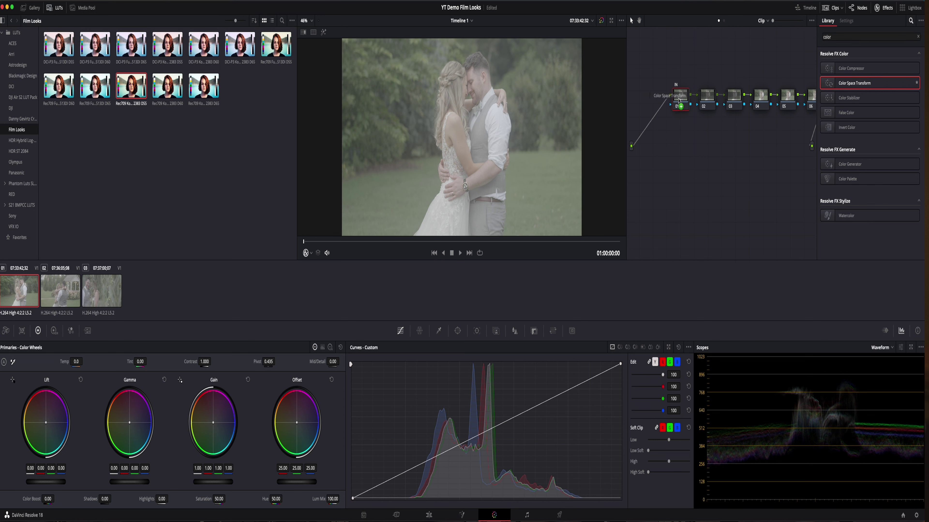
pyautogui.click(866, 77)
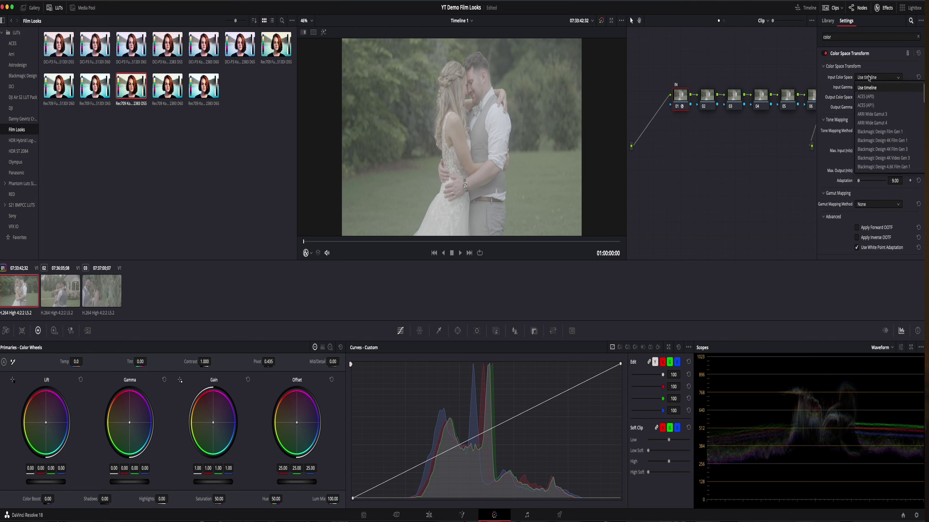
pyautogui.scroll(-3, 893, 137)
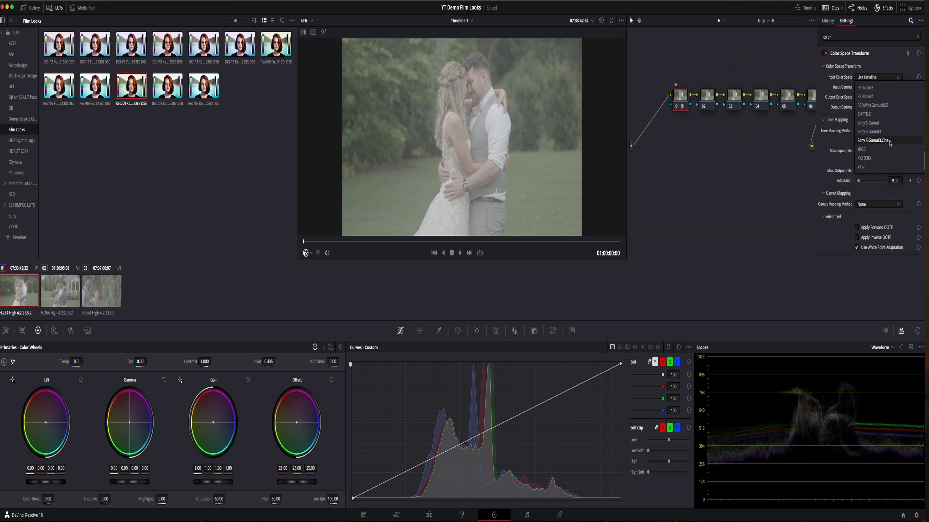
pyautogui.click(890, 141)
pyautogui.click(879, 88)
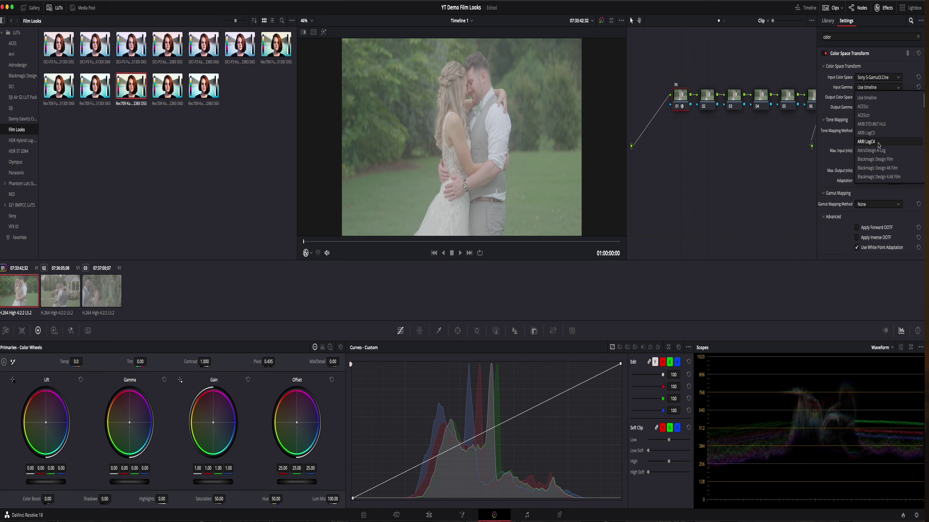
pyautogui.scroll(-10, 879, 146)
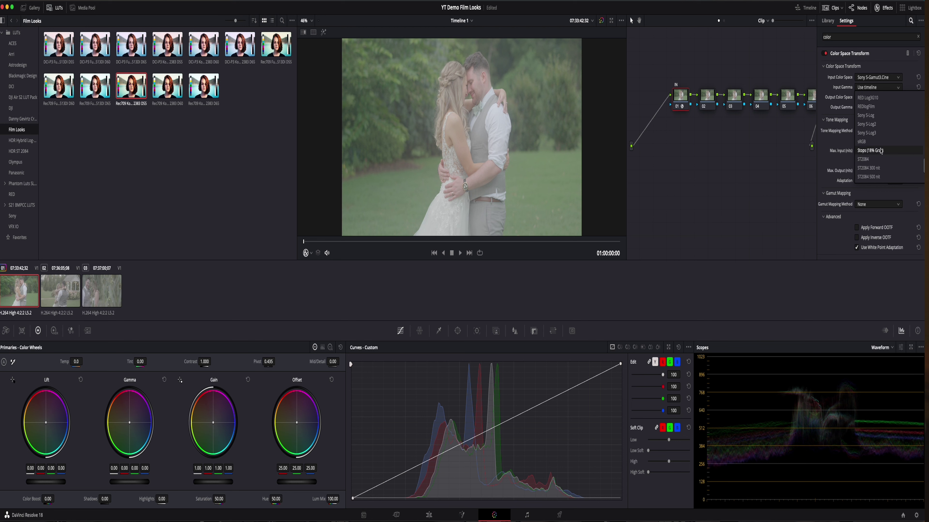
pyautogui.click(879, 133)
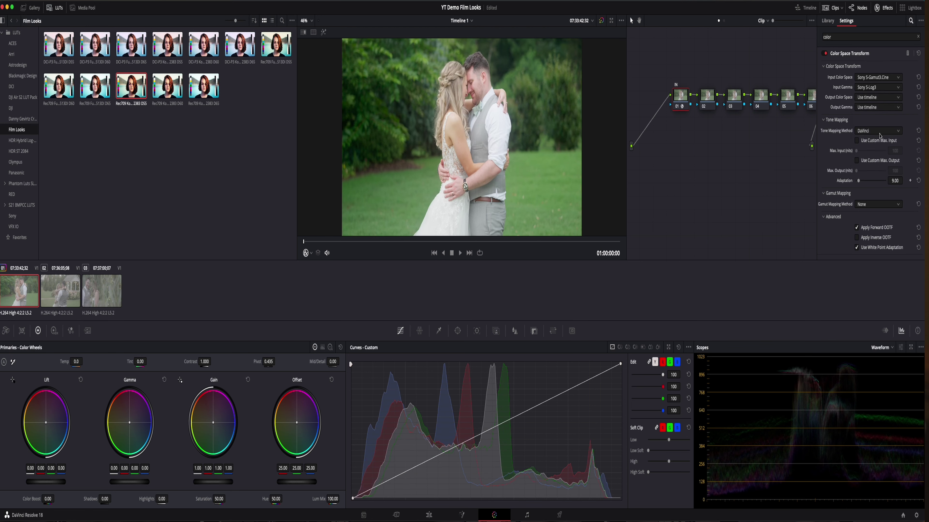
# Step: Set the transform's output to DaVinci Wide Gamut / DaVinci Intermediate and save the project
pyautogui.click(876, 98)
pyautogui.scroll(-5, 881, 146)
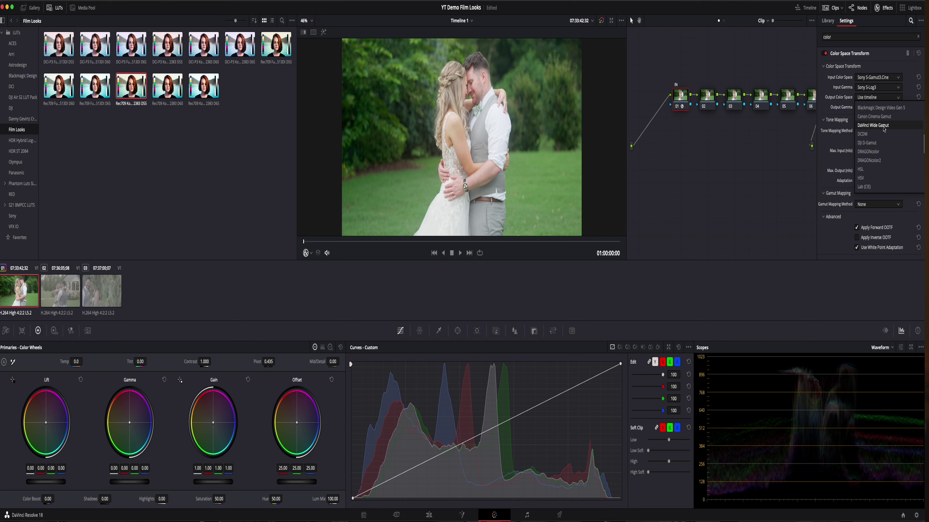
pyautogui.click(873, 125)
pyautogui.click(877, 107)
pyautogui.scroll(-5, 883, 152)
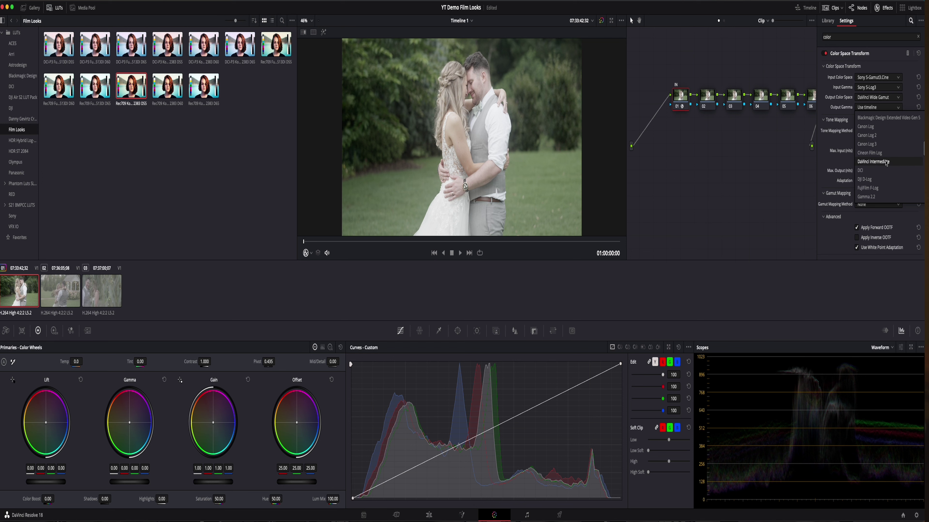
pyautogui.click(886, 162)
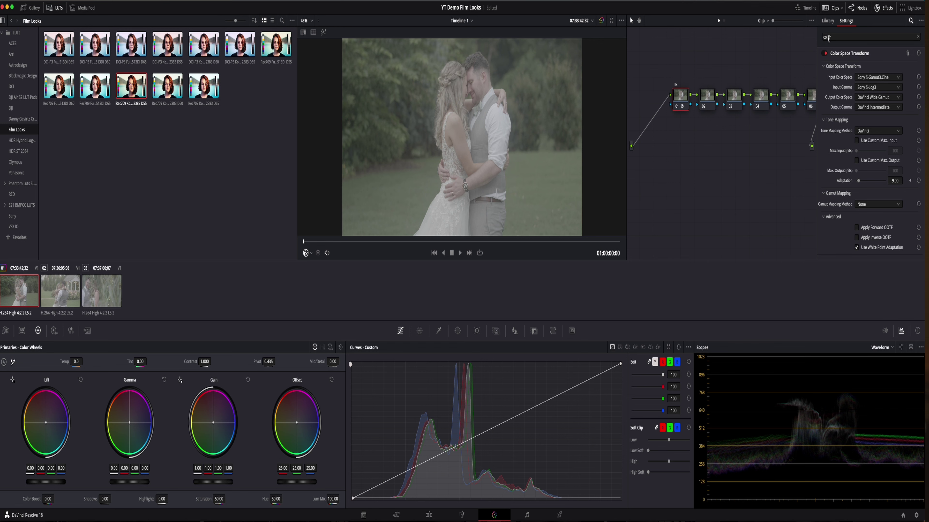
pyautogui.press('super+s')
# Step: Put a Color Space Transform on node 05 with input DaVinci Wide Gamut / DaVinci Intermediate
pyautogui.click(788, 102)
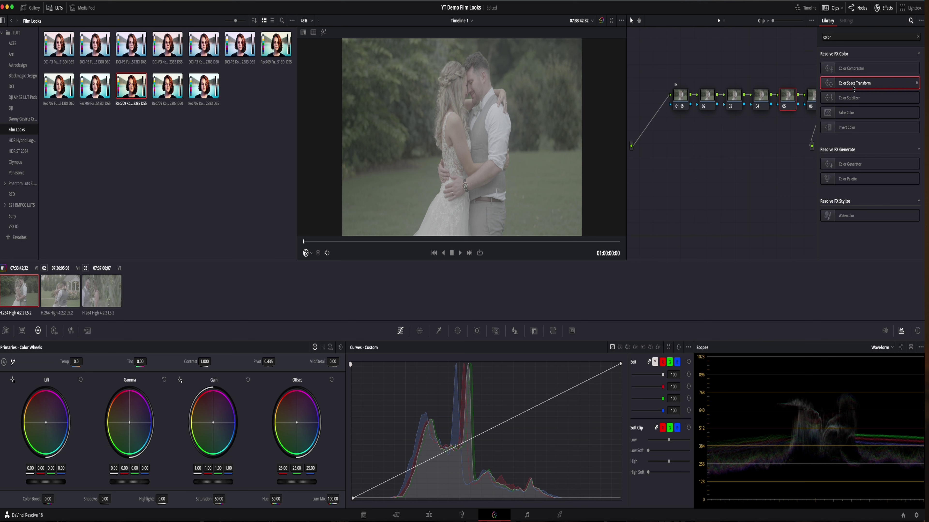
pyautogui.moveTo(853, 88); pyautogui.dragTo(788, 105)
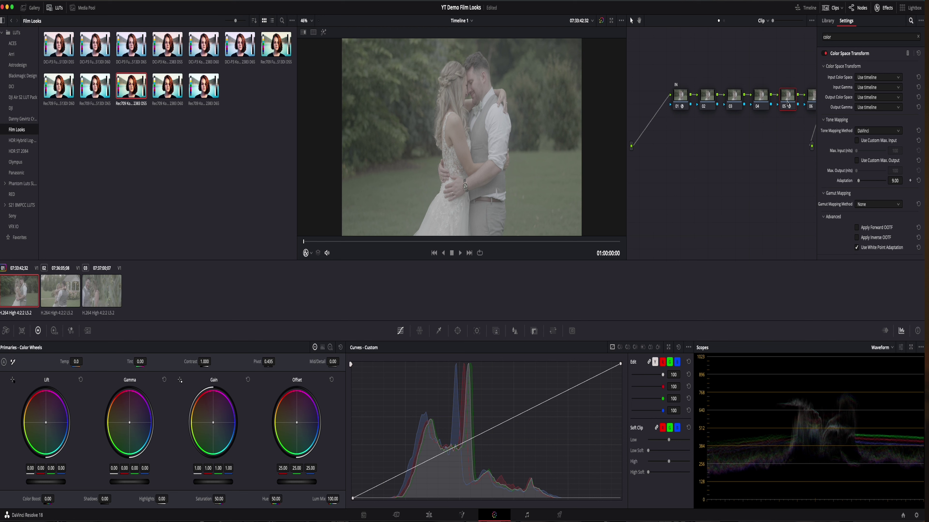
pyautogui.click(874, 77)
pyautogui.scroll(-4, 884, 117)
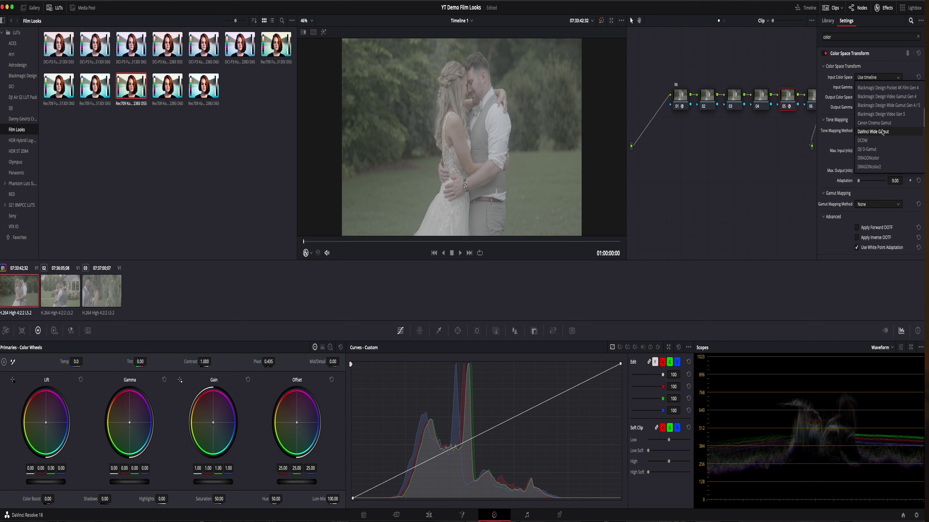
pyautogui.click(882, 132)
pyautogui.click(880, 87)
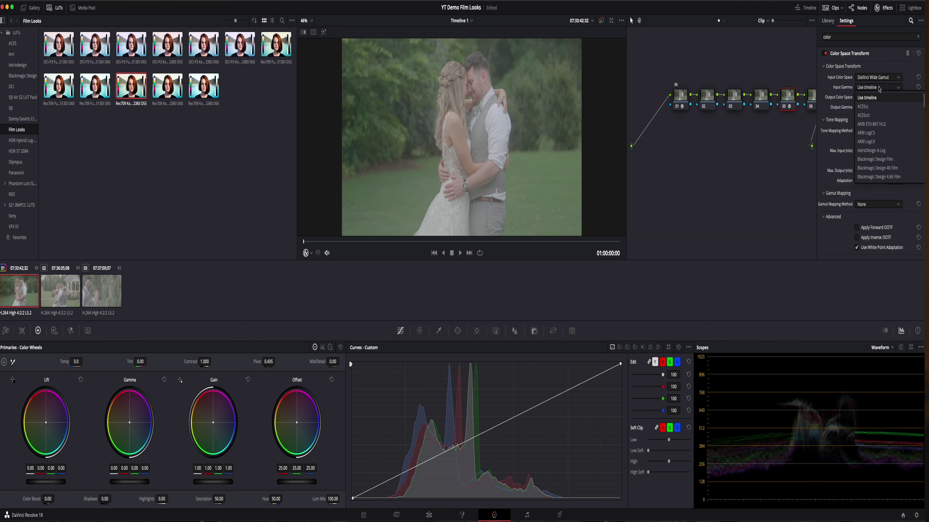
pyautogui.scroll(-4, 883, 136)
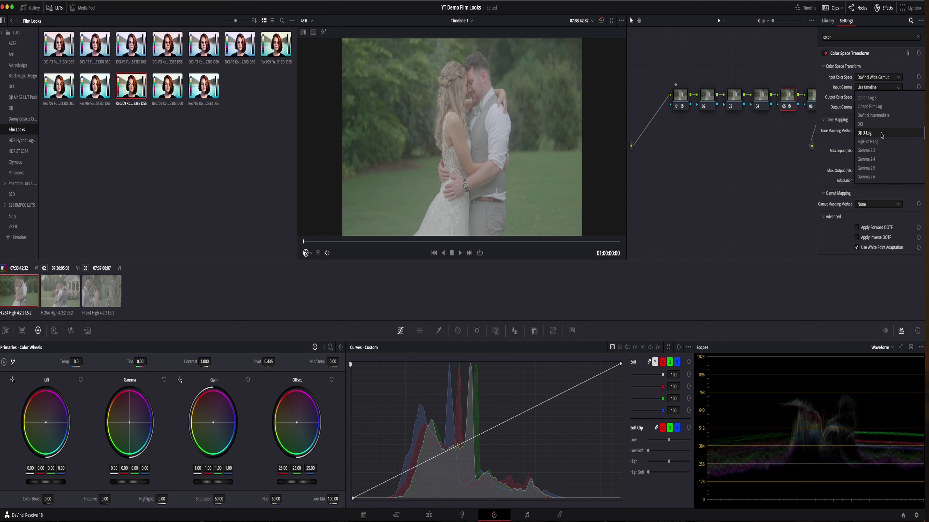
pyautogui.click(881, 142)
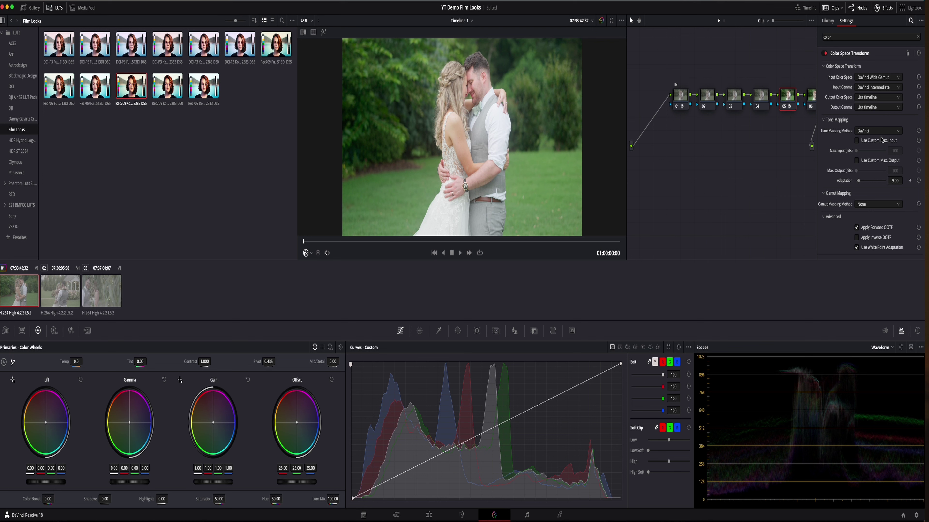
# Step: Set its output to Rec.709 with Cineon Film Log gamma and close the Effects panel
pyautogui.click(879, 98)
pyautogui.scroll(-3, 881, 143)
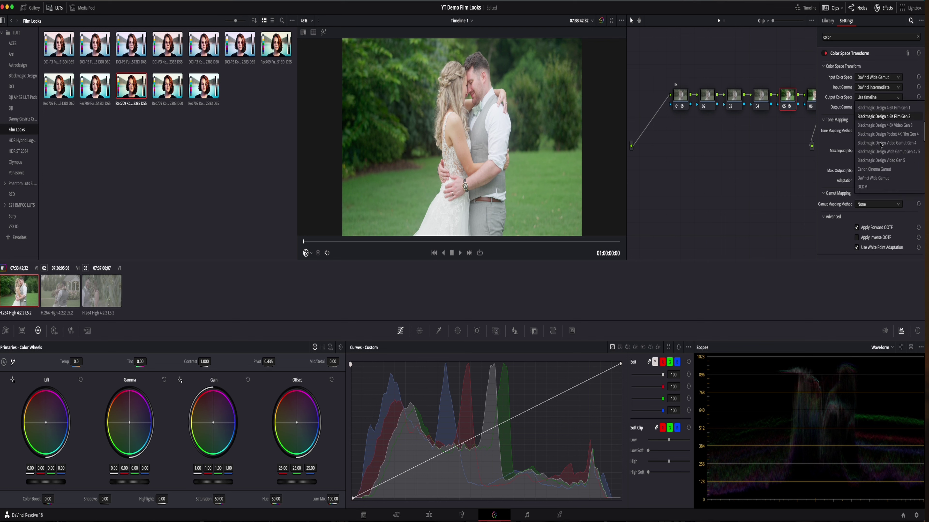
pyautogui.scroll(-2, 881, 144)
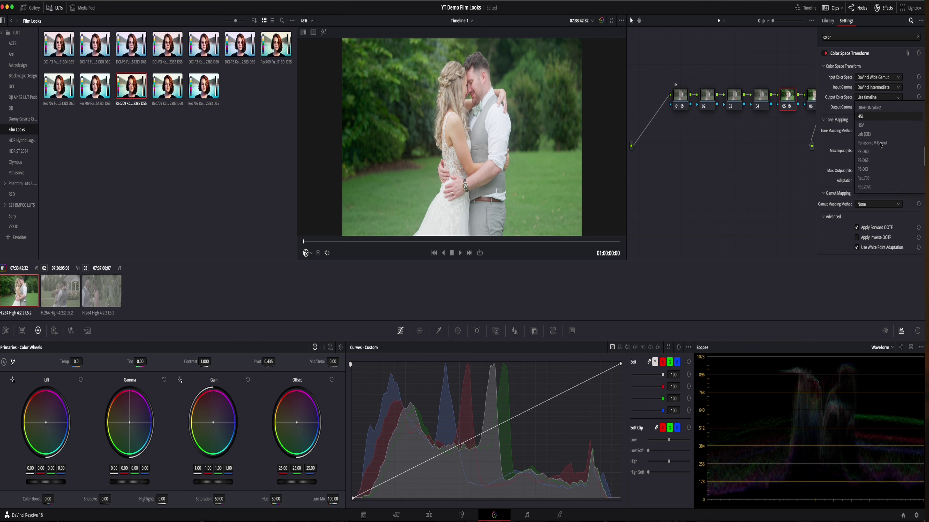
pyautogui.click(872, 177)
pyautogui.click(868, 109)
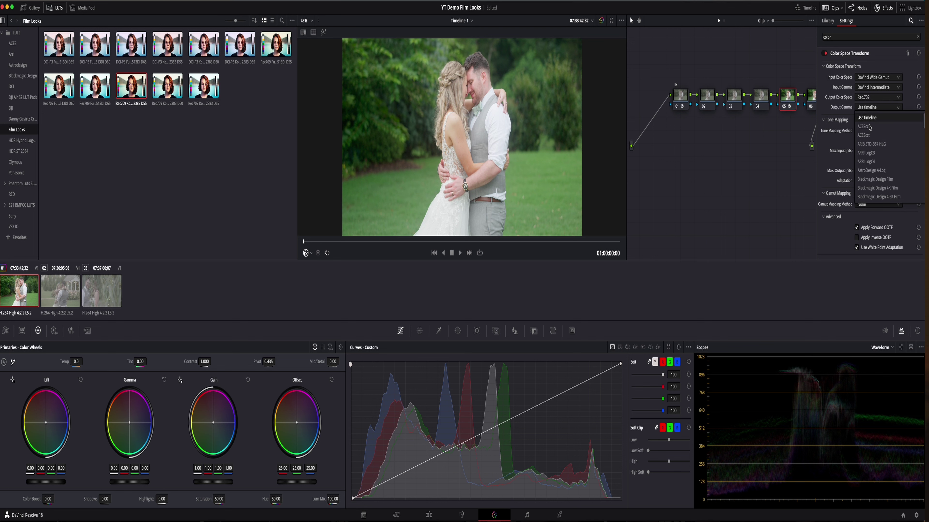
pyautogui.scroll(-3, 872, 172)
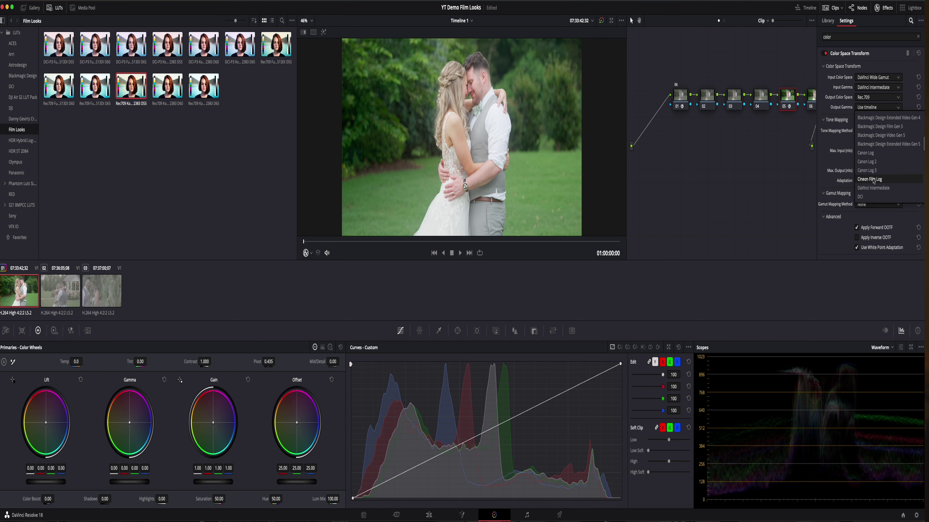
pyautogui.click(872, 179)
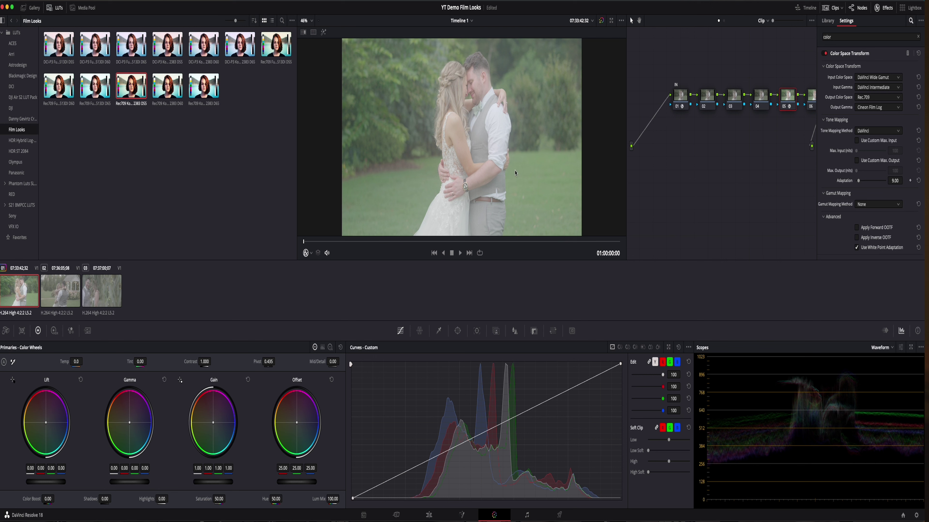
pyautogui.click(883, 7)
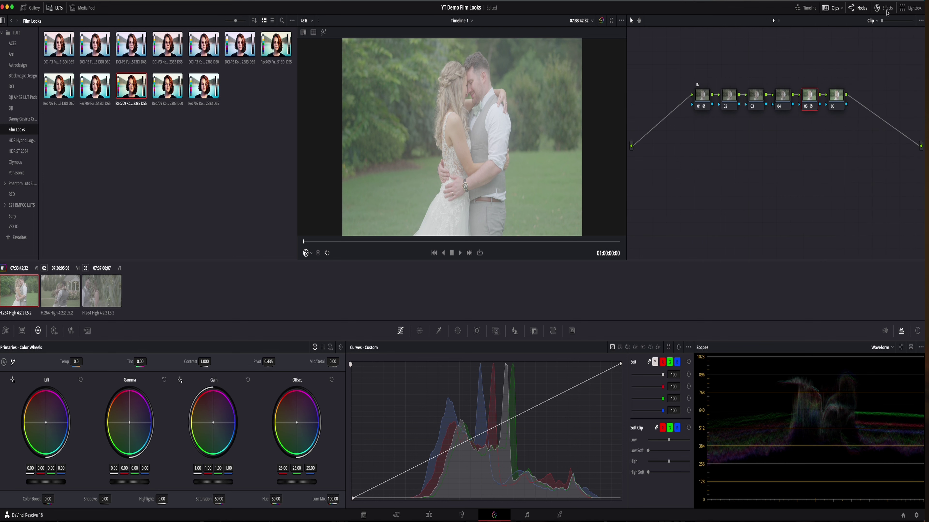
# Step: Label node 02 EXP and switch node 03 off
pyautogui.click(835, 100)
pyautogui.rightClick(732, 104)
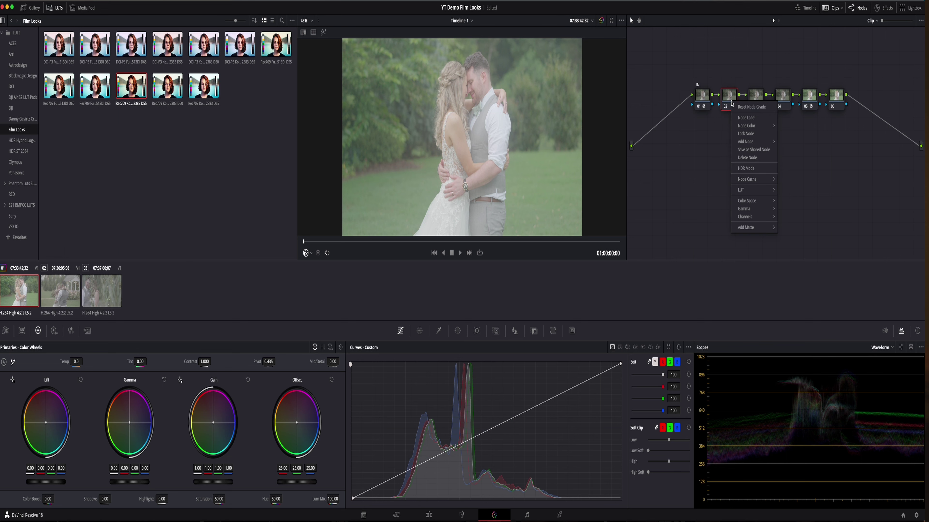
pyautogui.click(741, 117)
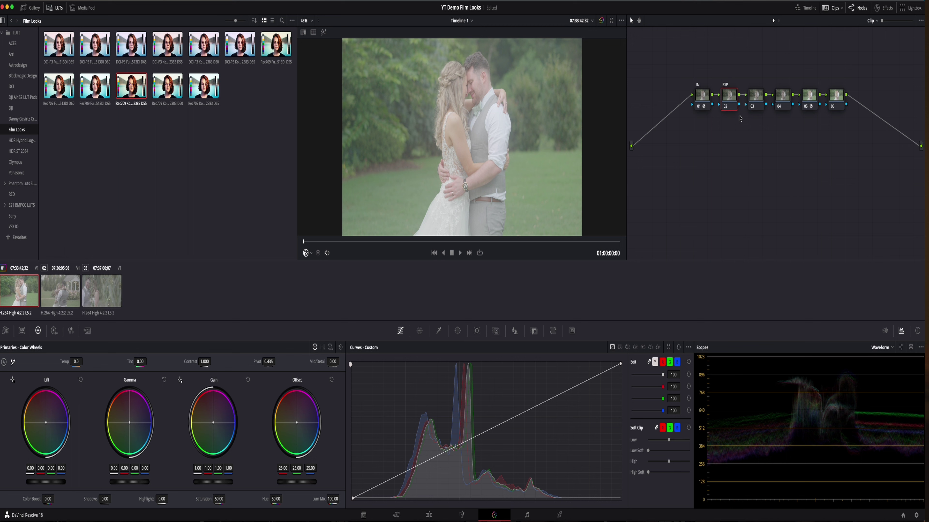
pyautogui.click(753, 106)
pyautogui.click(753, 109)
# Step: Label node 03 SAT, then switch node 04 off and label it CONTRAST
pyautogui.rightClick(756, 105)
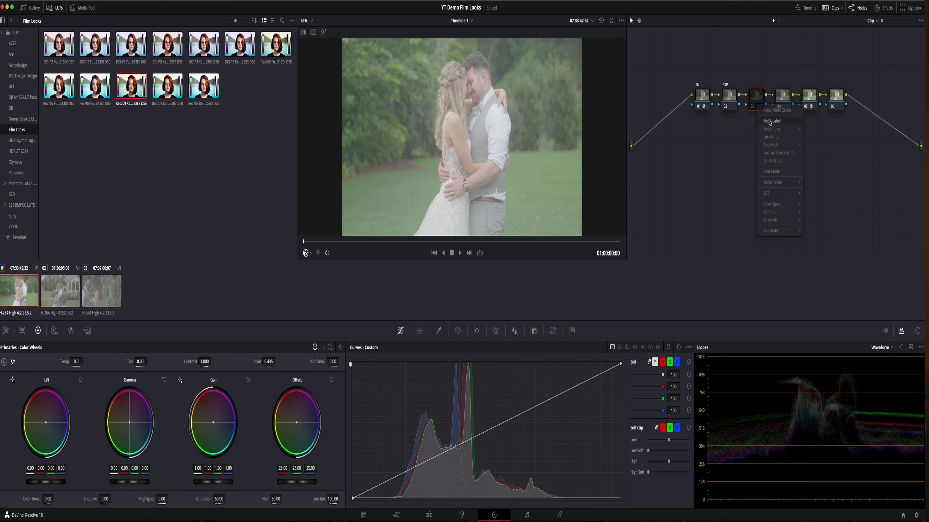
pyautogui.click(754, 91)
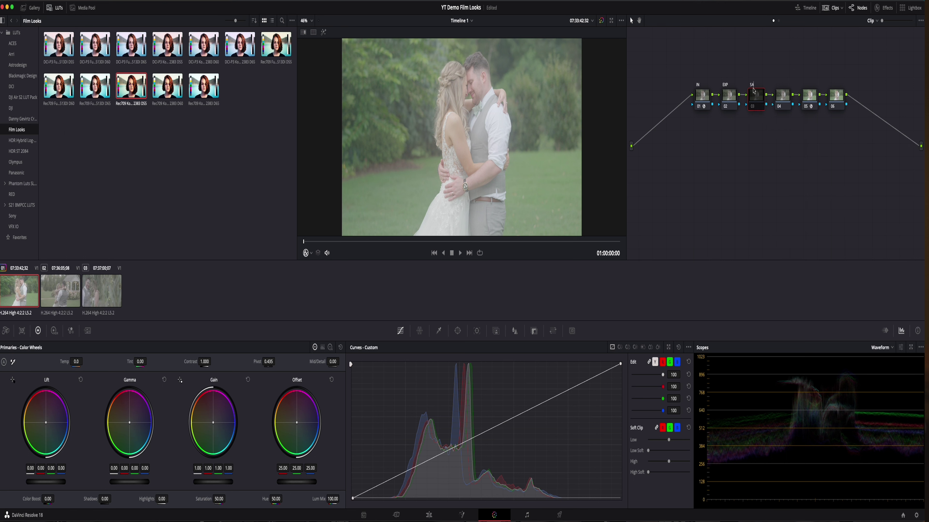
pyautogui.press('Return')
pyautogui.click(781, 108)
pyautogui.rightClick(781, 108)
pyautogui.click(786, 114)
pyautogui.write('CONTRAST')
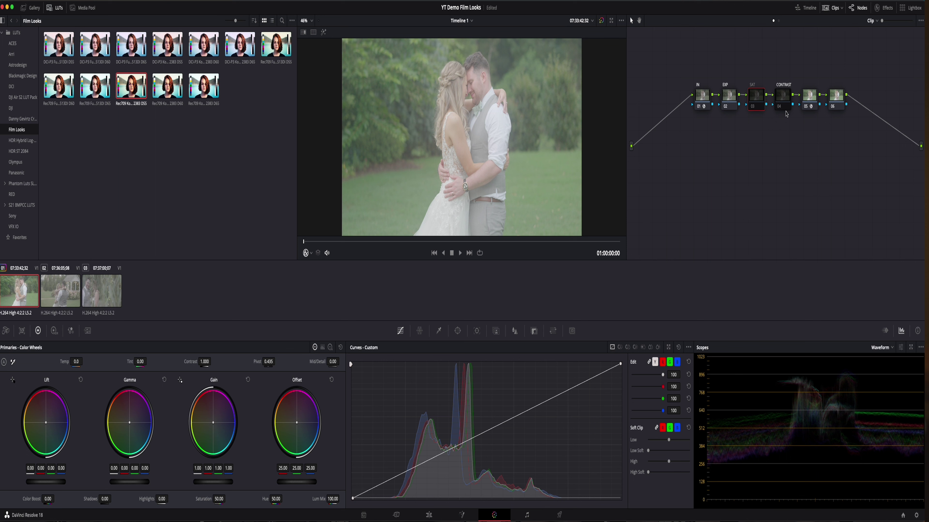
pyautogui.press('Return')
pyautogui.click(840, 102)
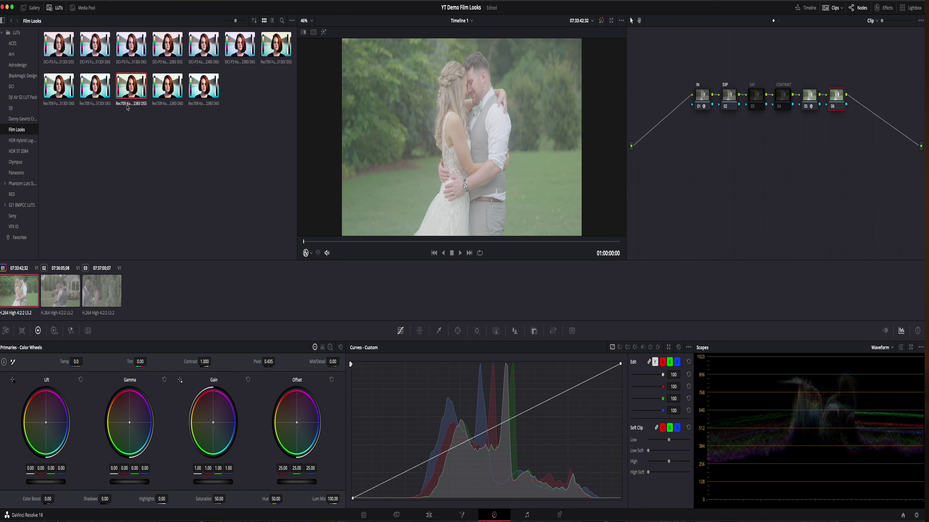
# Step: Apply the Rec709 Kodak 2383 D55 LUT to node 06 and drop the EXP node's Offset to 16
pyautogui.moveTo(131, 91); pyautogui.dragTo(841, 114)
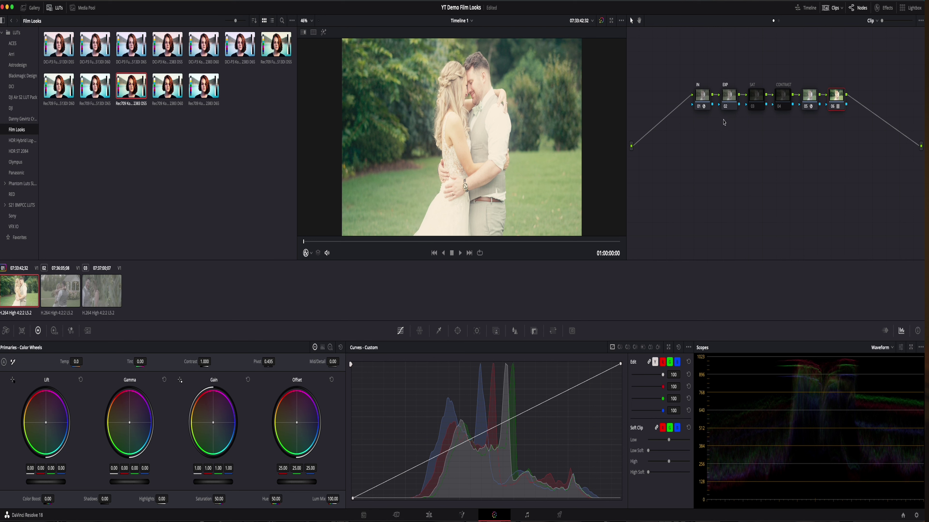
pyautogui.click(729, 98)
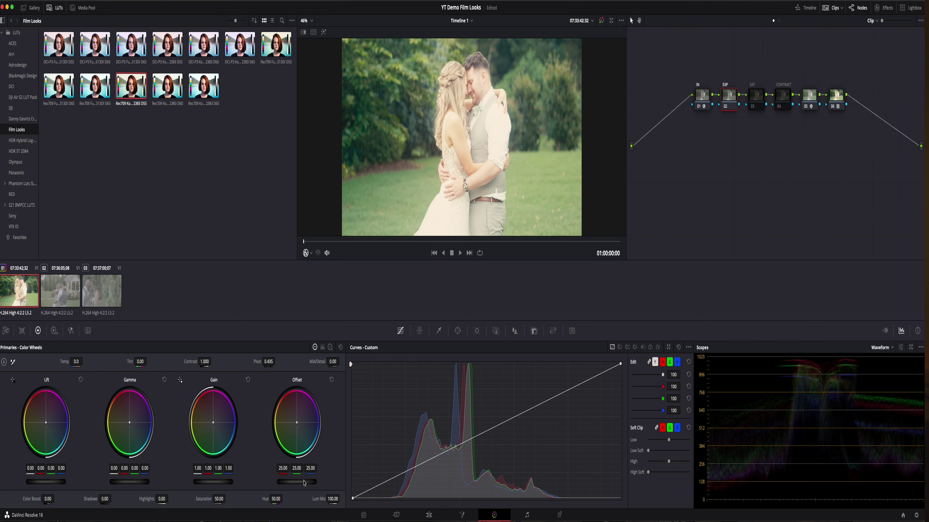
pyautogui.moveTo(305, 483); pyautogui.dragTo(303, 486)
pyautogui.click(445, 197)
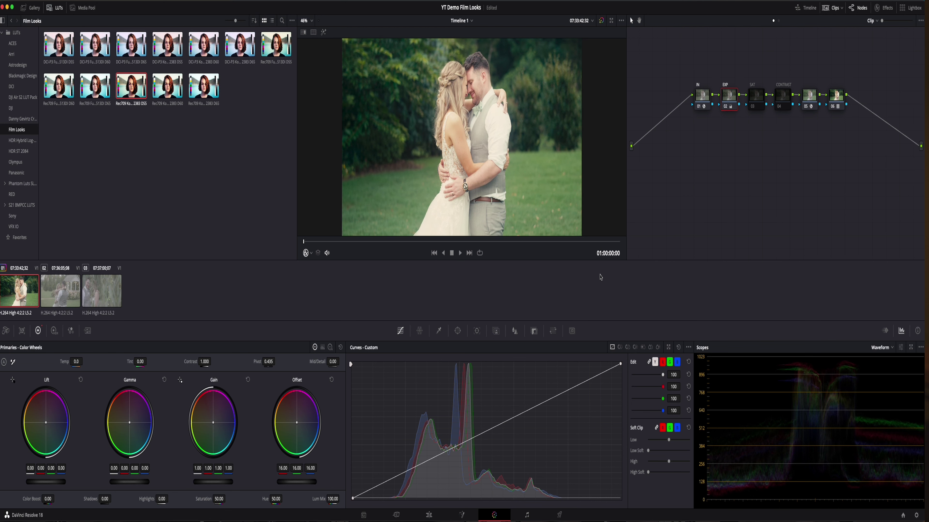
# Step: Reset the SAT node's grade and raise its Saturation to 54.20
pyautogui.click(756, 106)
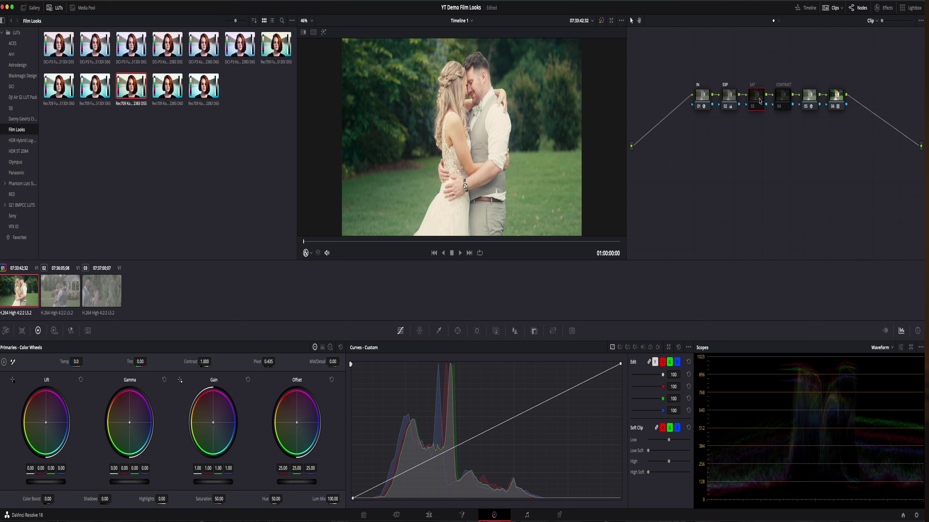
pyautogui.rightClick(756, 112)
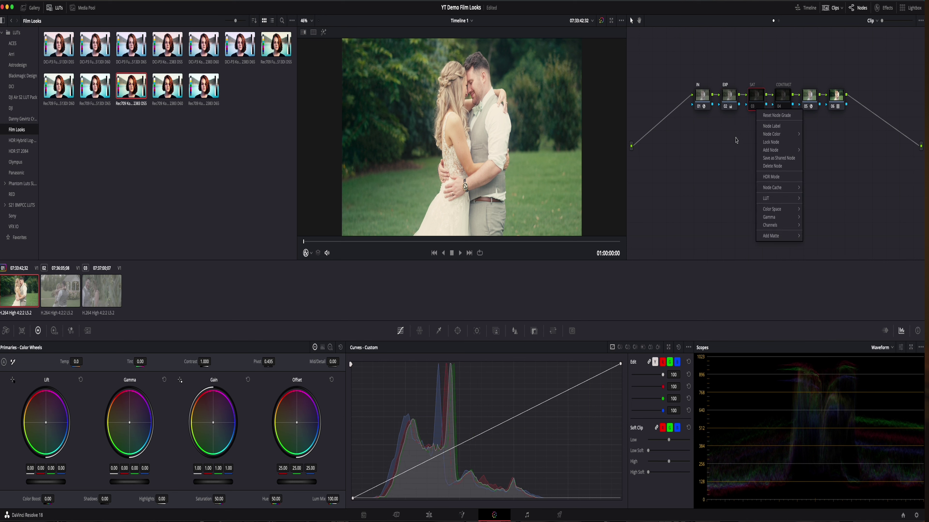
pyautogui.click(771, 117)
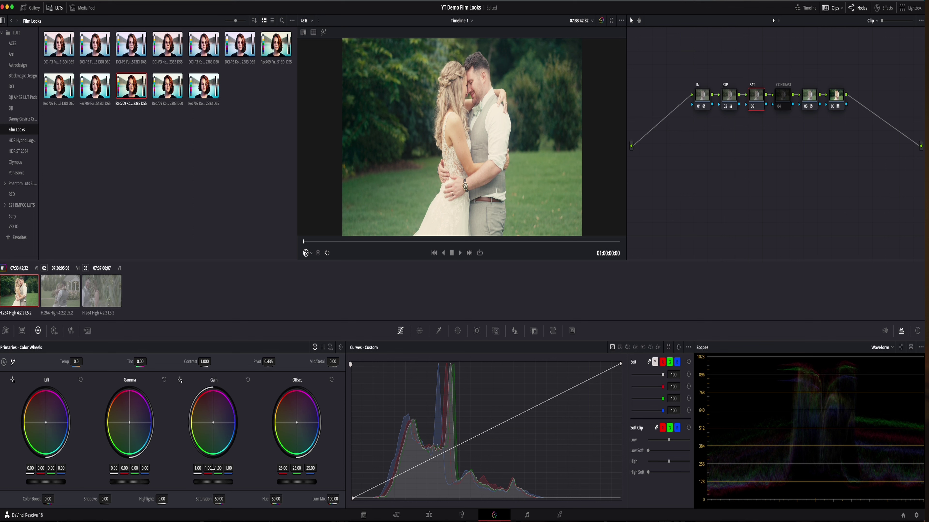
pyautogui.moveTo(219, 499); pyautogui.dragTo(224, 503)
# Step: Re-enable the CONTRAST node and raise Contrast from 1.000 to 1.100
pyautogui.rightClick(785, 100)
pyautogui.click(785, 103)
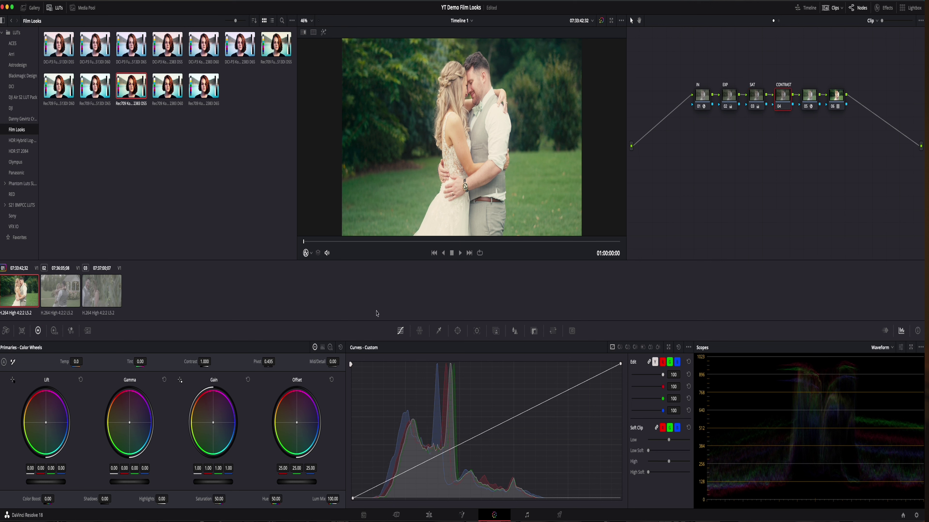
pyautogui.moveTo(204, 358); pyautogui.dragTo(212, 366)
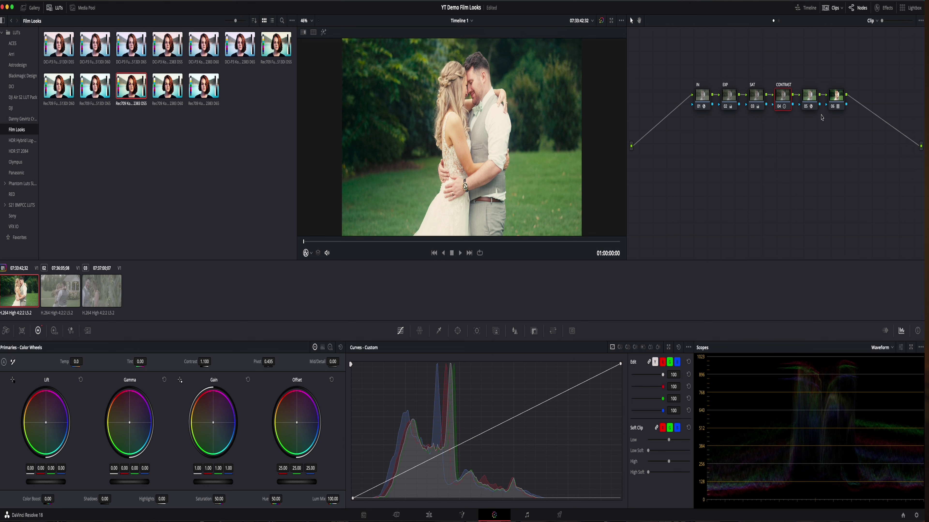
# Step: Save the project, then lower the EXP node's Gamma and Lift master wheels to -0.02
pyautogui.press('super+s')
pyautogui.click(729, 95)
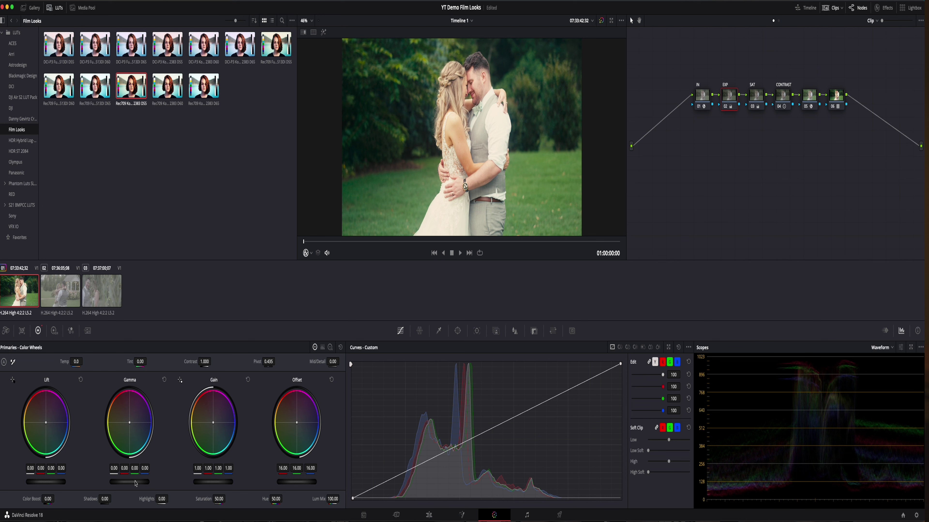
pyautogui.moveTo(136, 484); pyautogui.dragTo(131, 486)
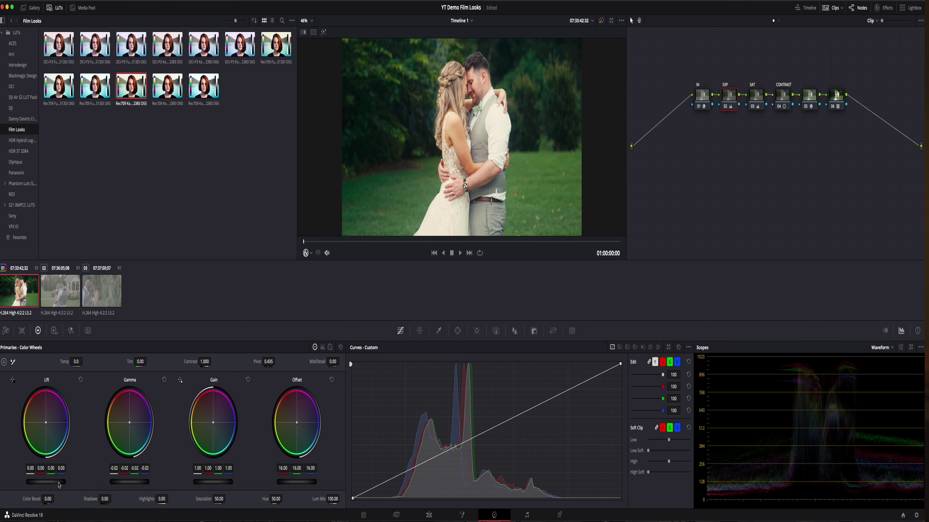
pyautogui.scroll(-1, 60, 485)
pyautogui.scroll(-1, 59, 485)
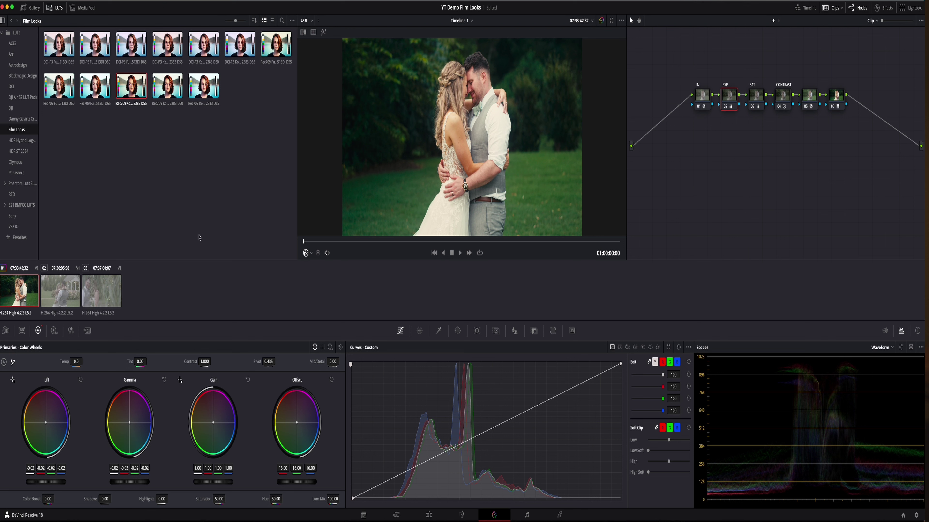
# Step: Preview the wedding clips, play back clip 02, and leave clip 02 selected for grading
pyautogui.click(62, 292)
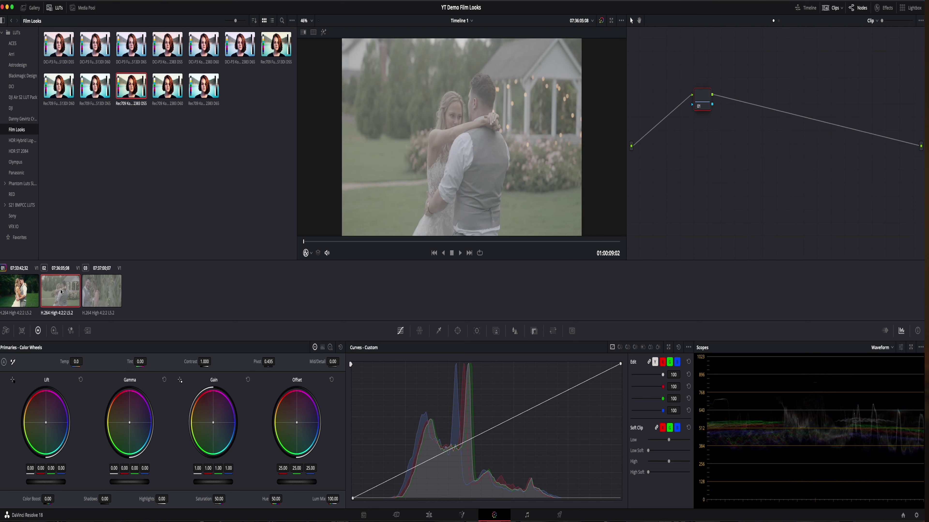
pyautogui.click(105, 296)
pyautogui.click(57, 298)
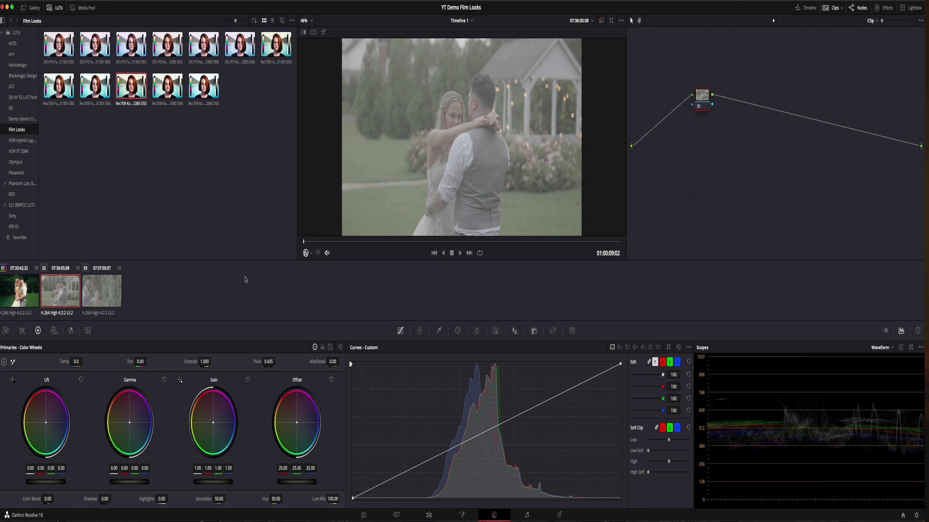
pyautogui.press('space')
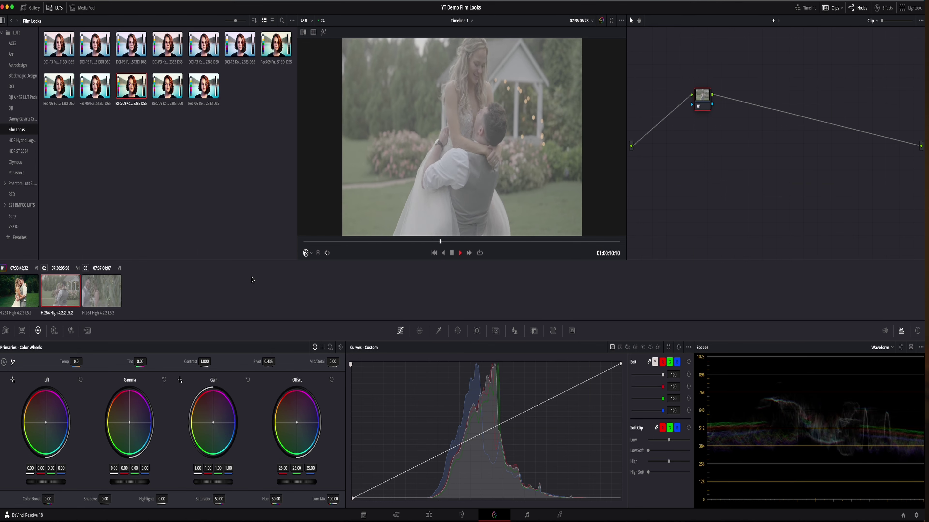
pyautogui.press('space')
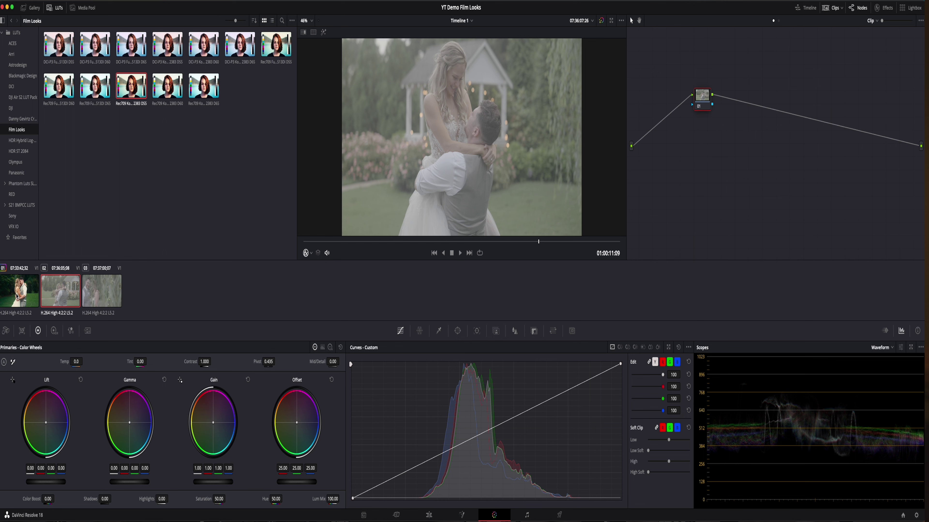
pyautogui.click(14, 298)
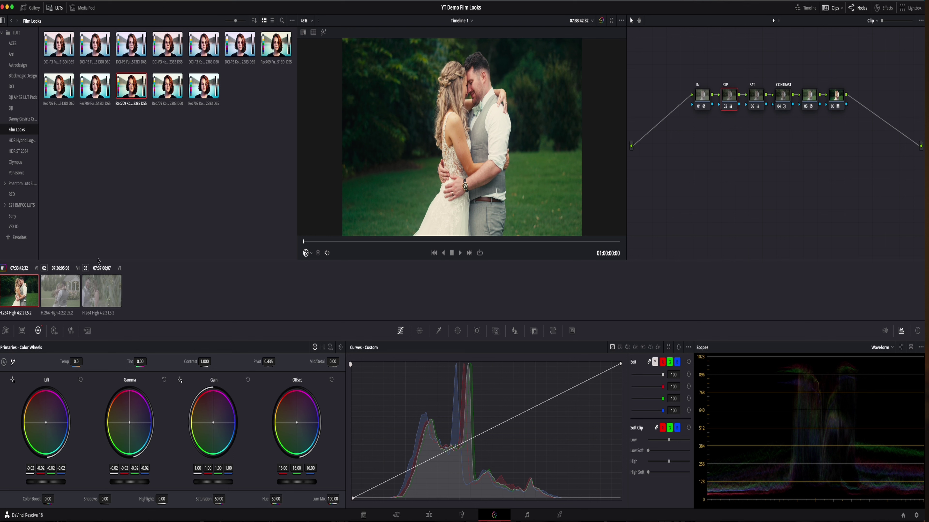
pyautogui.click(65, 301)
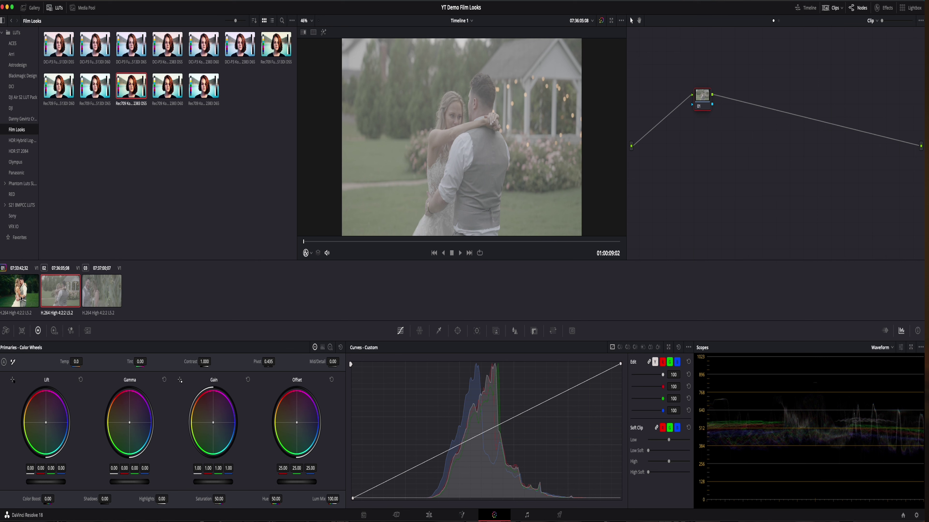
# Step: Copy the first clip's six-node film grade onto the second wedding clip
pyautogui.middleClick(21, 299)
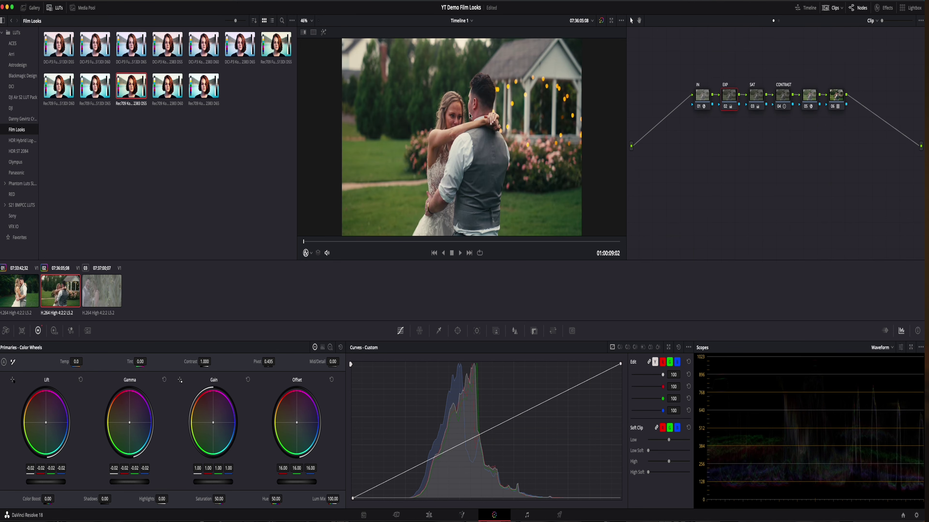
# Step: Raise the second clip's Gamma master wheel from -0.02 to 0.01 to brighten the midtones
pyautogui.moveTo(130, 482); pyautogui.dragTo(132, 484)
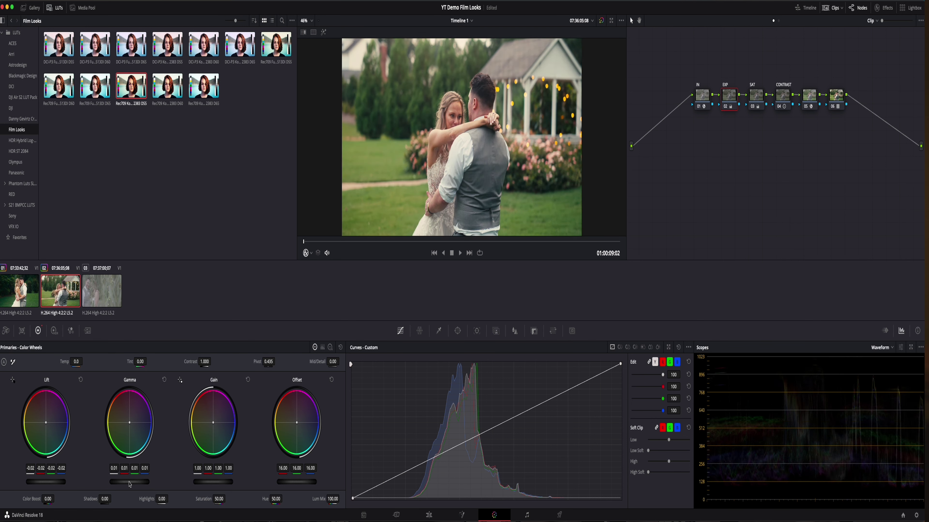